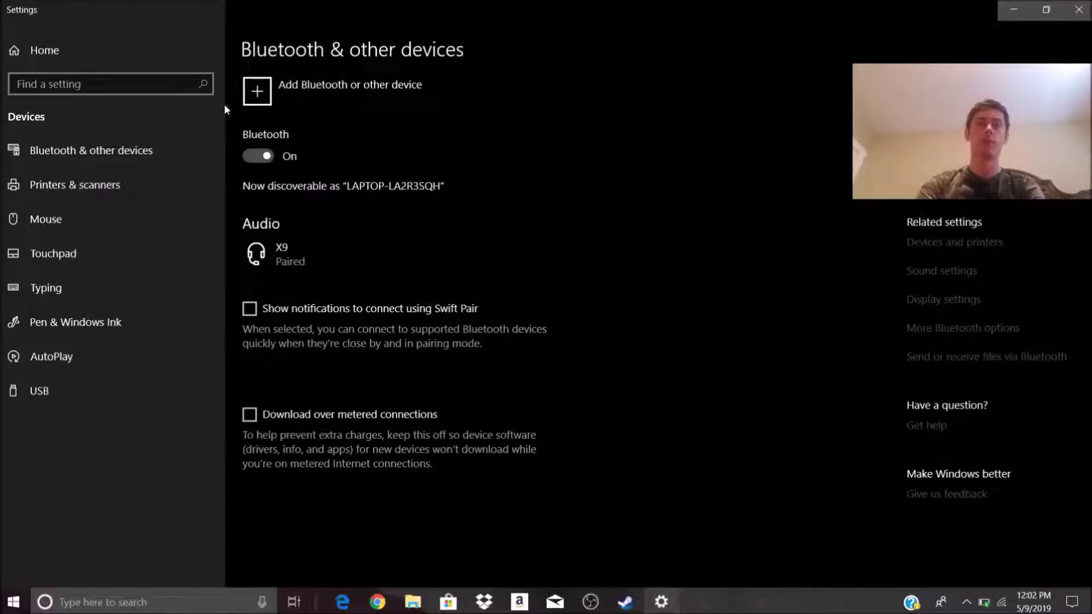
# Pair the Xbox Wireless Controller as a new Bluetooth device and close the device dialog
pyautogui.click(268, 98)
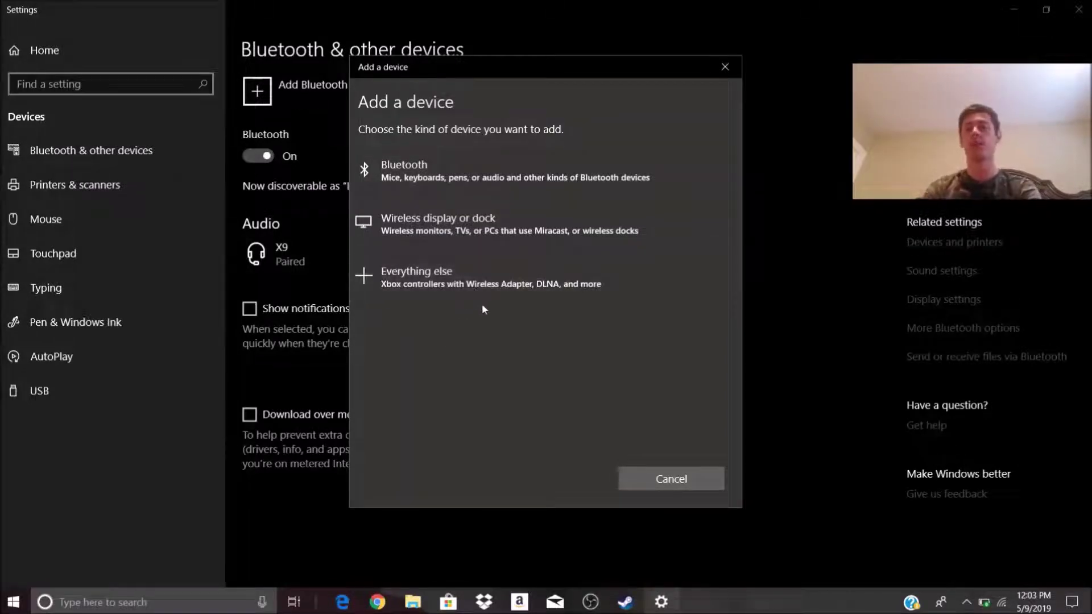
pyautogui.click(441, 188)
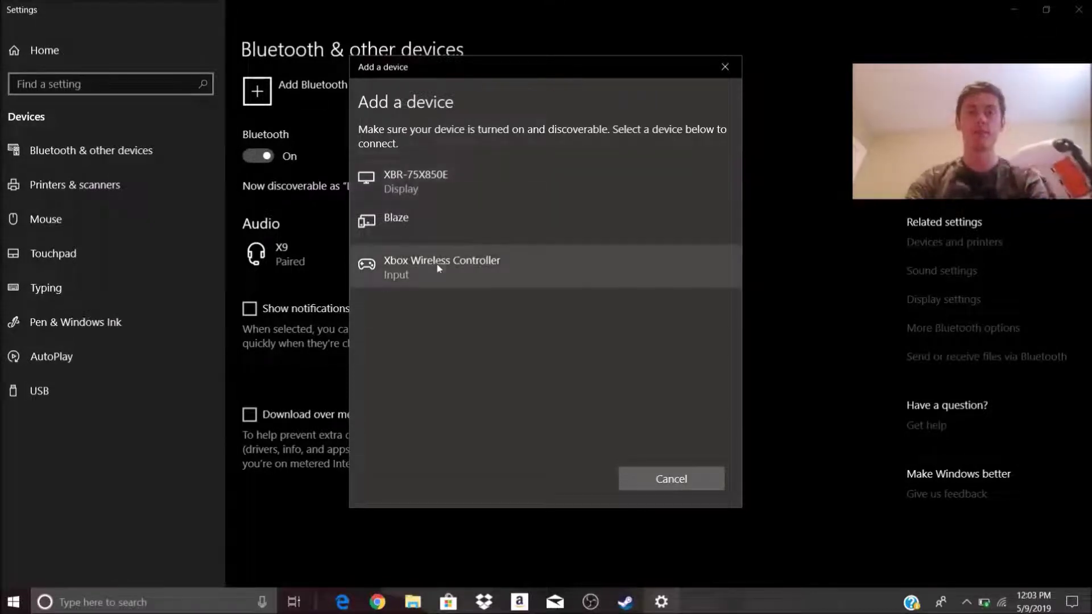
pyautogui.click(439, 269)
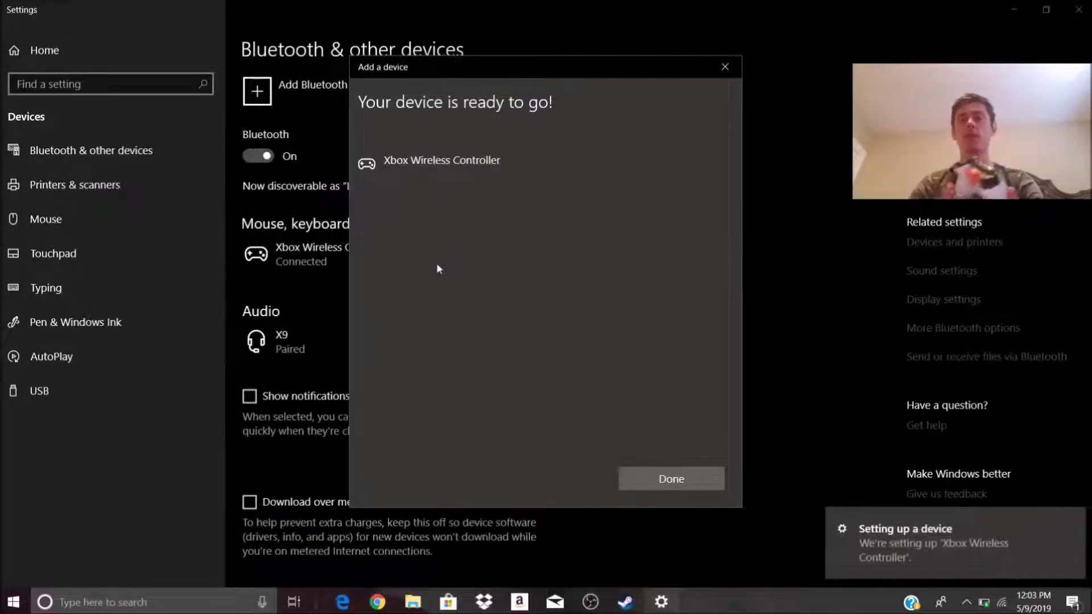
pyautogui.click(729, 68)
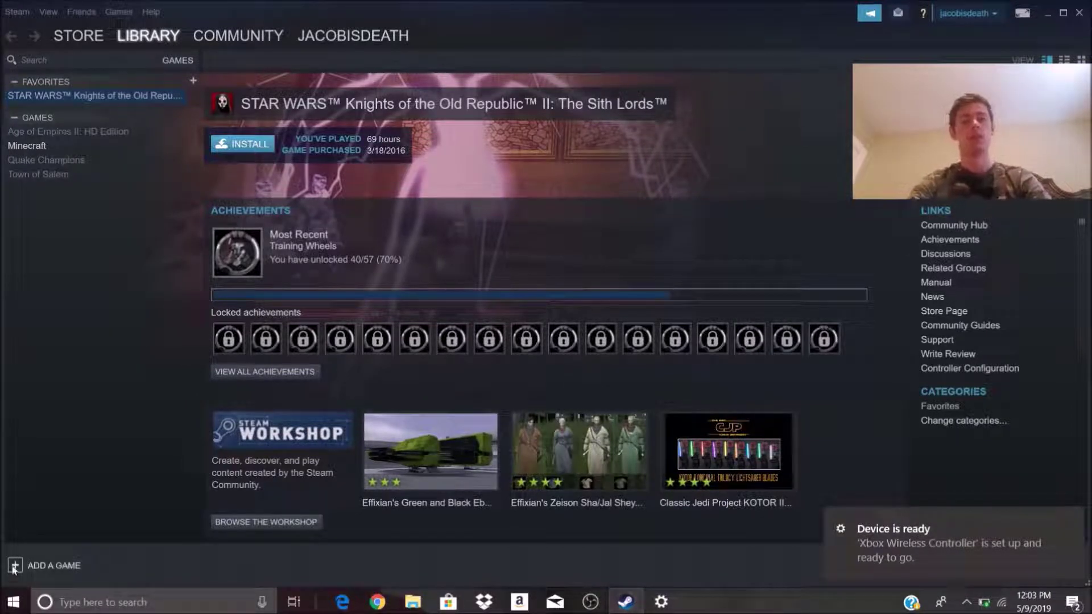
# Look through the installed programs that can be added to the Steam library as non-Steam games, adding none
pyautogui.click(49, 565)
pyautogui.click(55, 513)
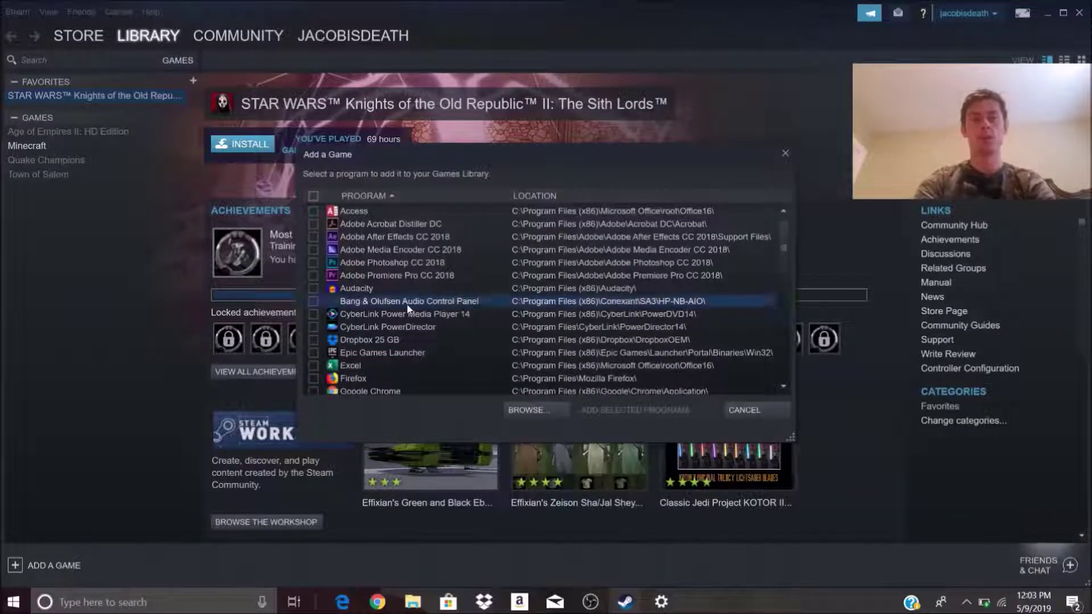
pyautogui.press('m')
pyautogui.press('m')
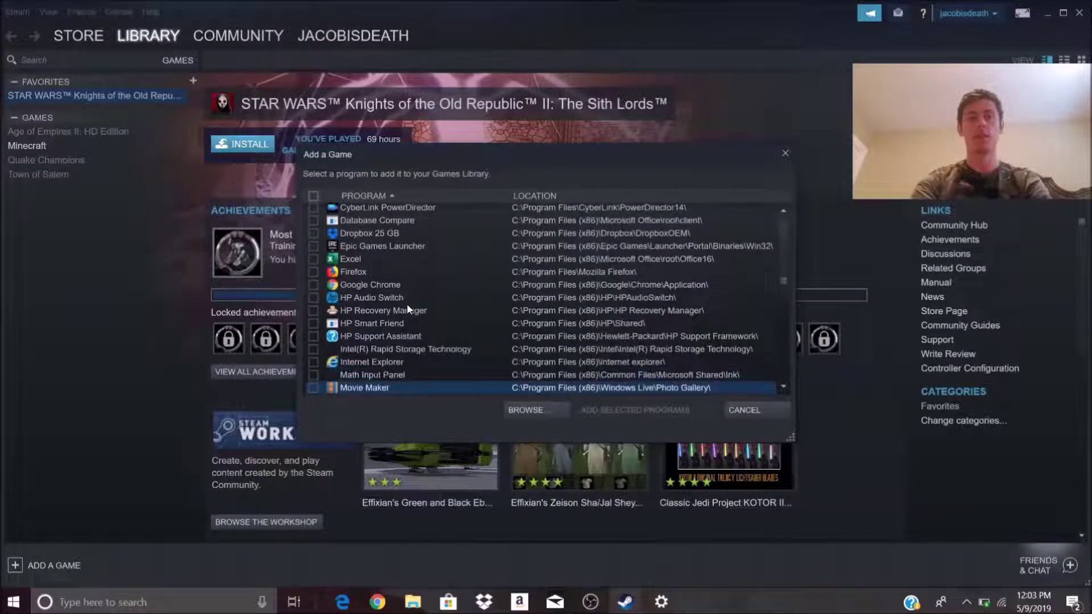
pyautogui.press('o')
pyautogui.press('Up')
pyautogui.press('Up')
pyautogui.press('Up')
pyautogui.press('Up')
pyautogui.press('Up')
pyautogui.press('Up')
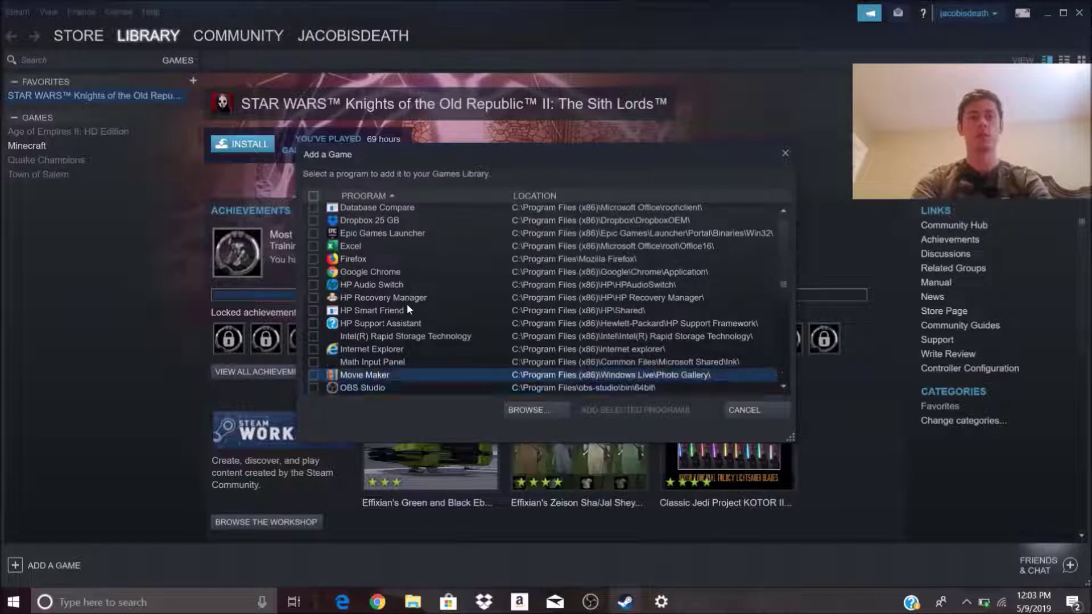
pyautogui.press('Up')
pyautogui.press('Up')
pyautogui.press('Up')
pyautogui.press('Up')
pyautogui.press('Up')
pyautogui.press('Up')
pyautogui.press('Down')
pyautogui.press('Down')
pyautogui.press('Down')
pyautogui.press('Down')
pyautogui.press('Down')
pyautogui.press('Down')
pyautogui.press('Down')
pyautogui.press('Down')
pyautogui.press('Down')
pyautogui.press('Down')
pyautogui.press('Down')
pyautogui.press('Down')
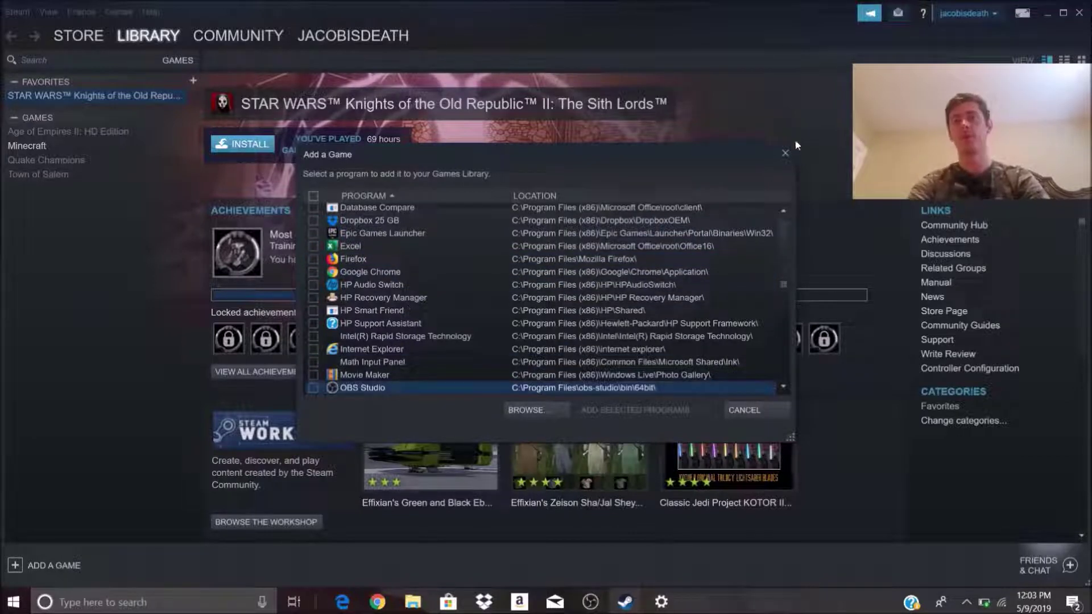
pyautogui.click(786, 154)
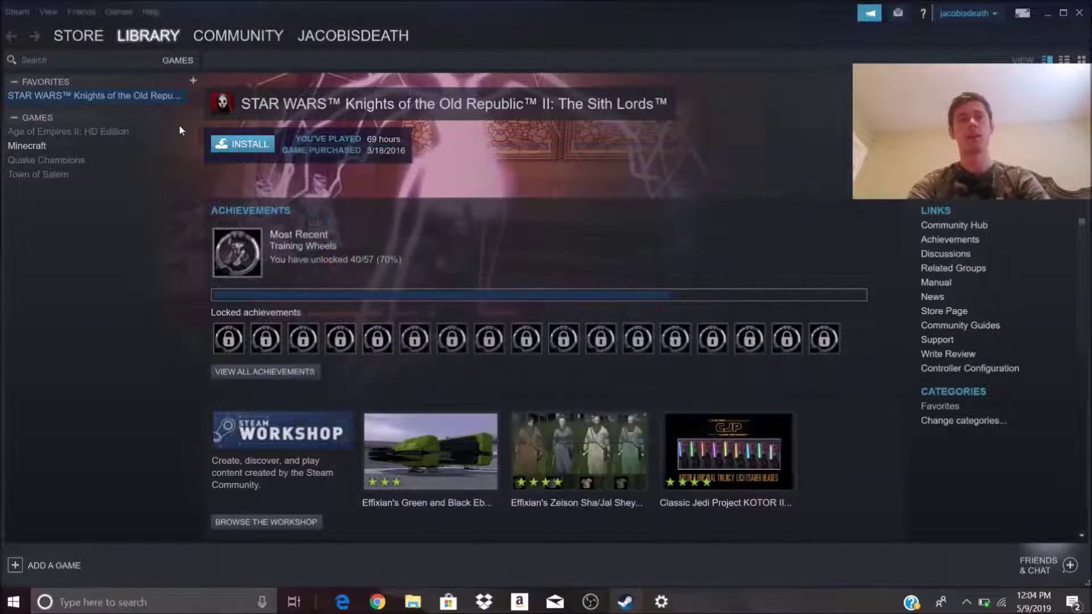
# Select Minecraft in the library, switch to Big Picture mode and open its Controller Settings
pyautogui.click(50, 147)
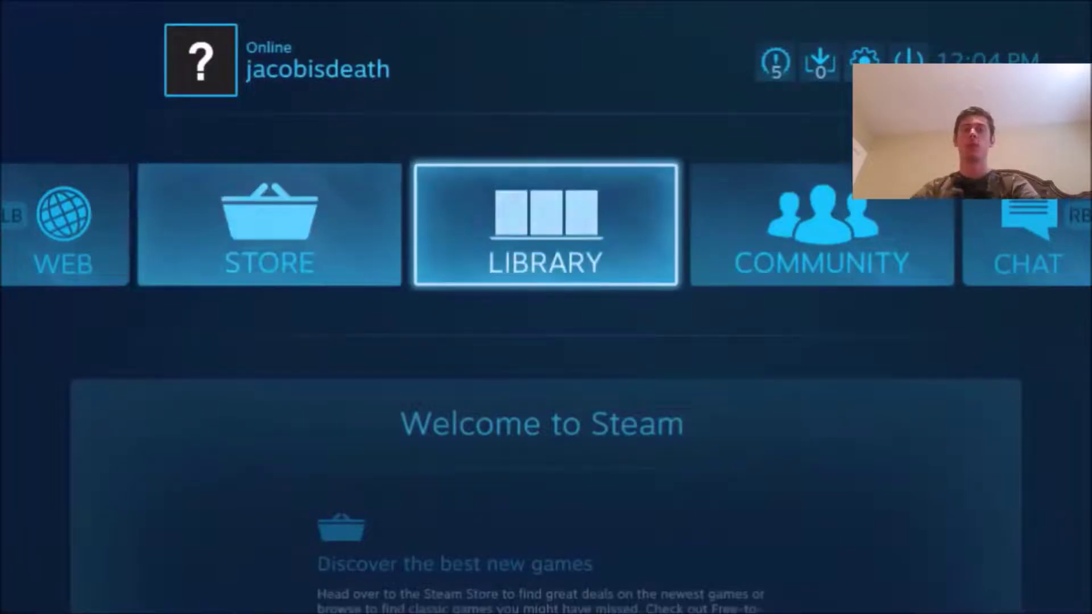
pyautogui.press('Return')
pyautogui.press('Escape')
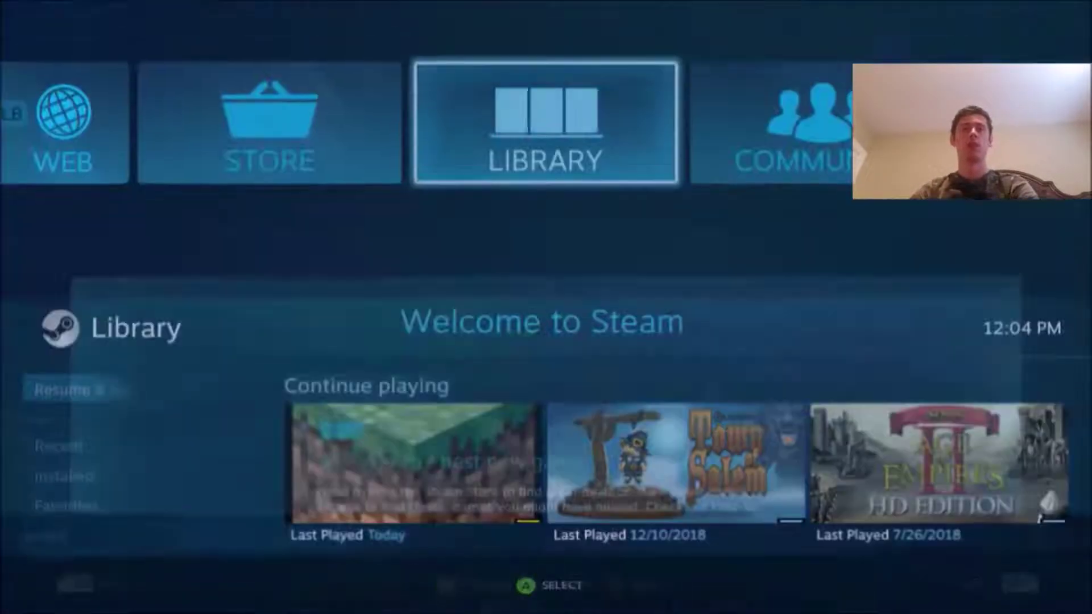
pyautogui.press('Return')
pyautogui.press('Down')
pyautogui.press('Down')
pyautogui.press('Return')
pyautogui.press('Down')
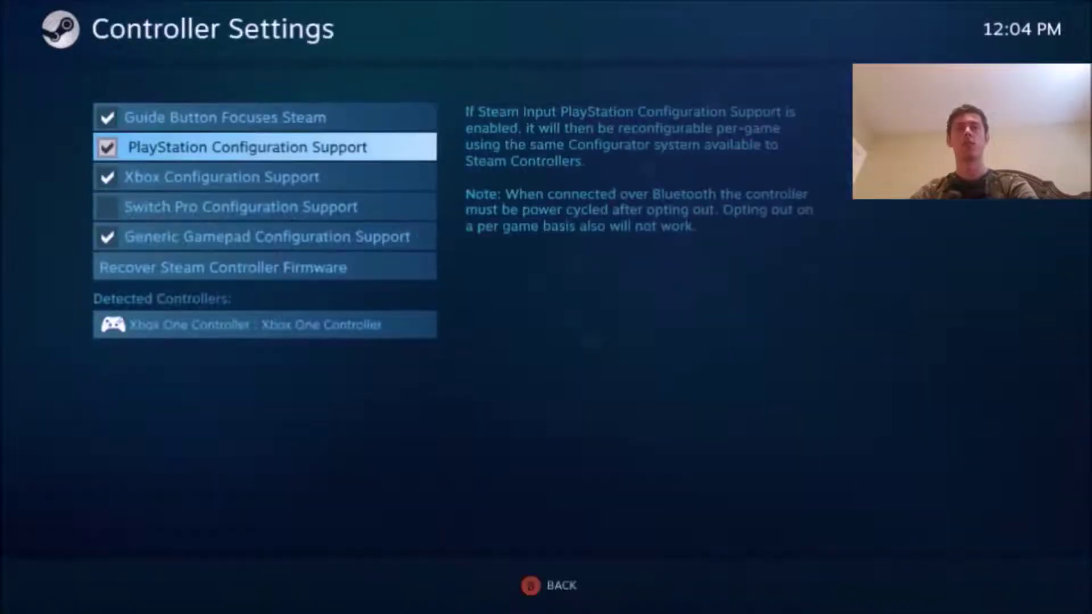
# Review the Guide Button, PlayStation, Xbox, Switch Pro and Generic Gamepad configuration support options, and return to the Big Picture home screen
pyautogui.press('Up')
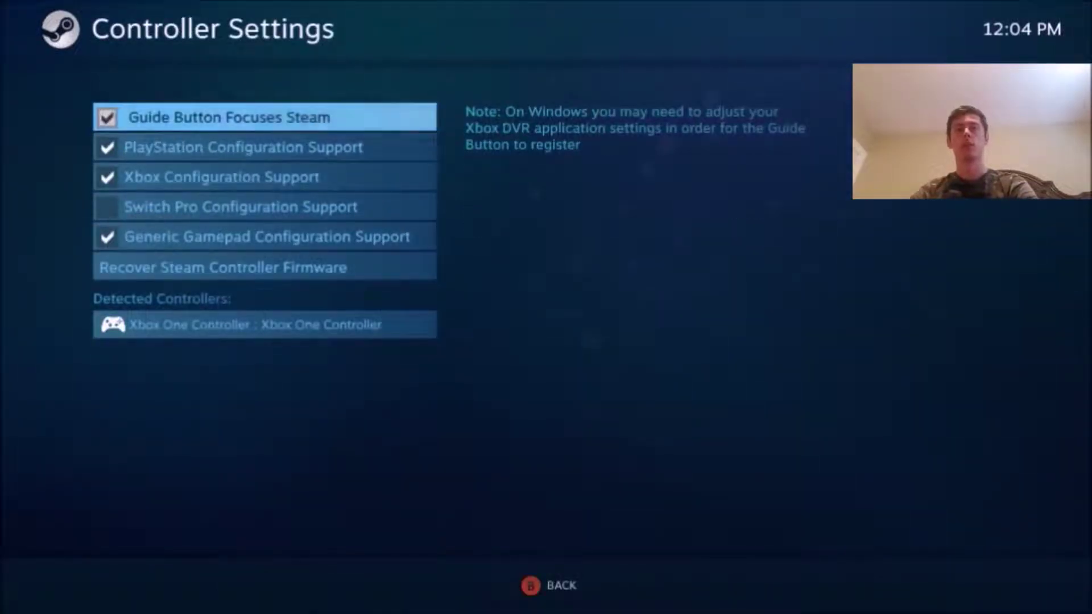
pyautogui.press('Down')
pyautogui.press('Down')
pyautogui.press('Down')
pyautogui.press('Down')
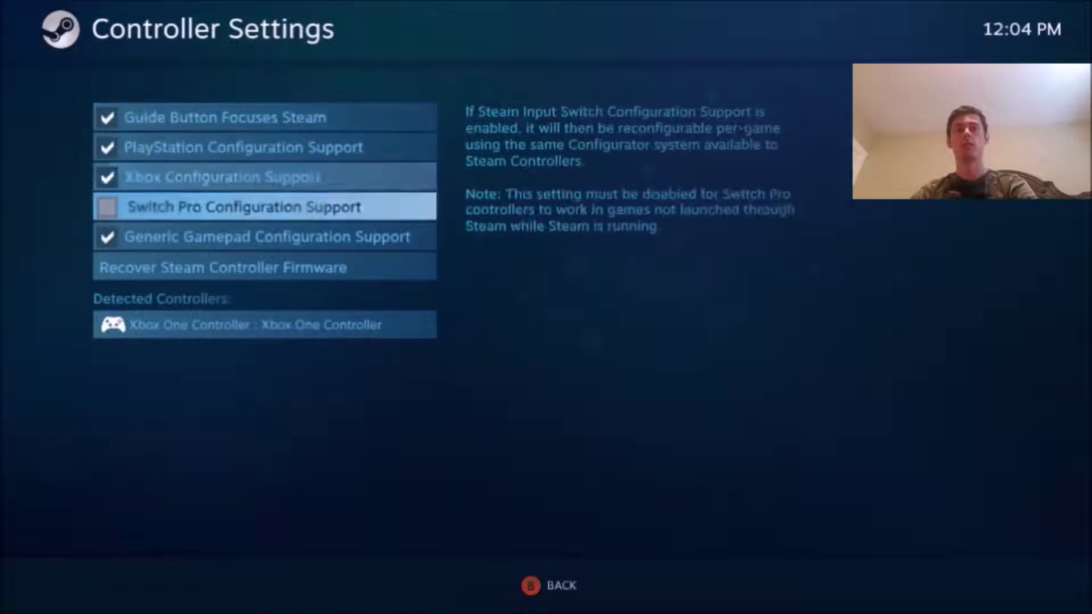
pyautogui.press('Up')
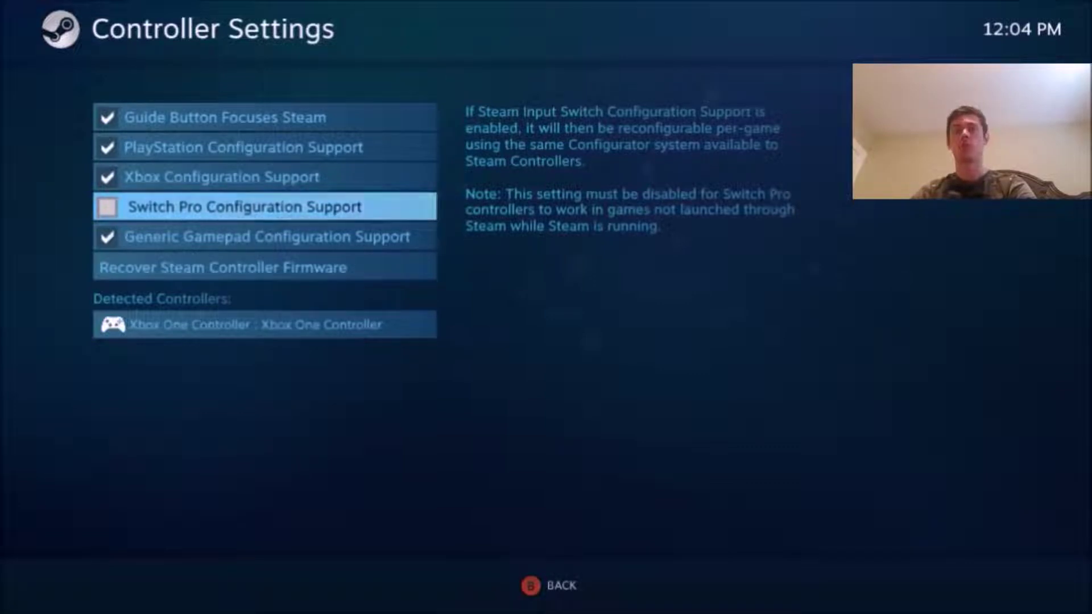
pyautogui.press('Escape')
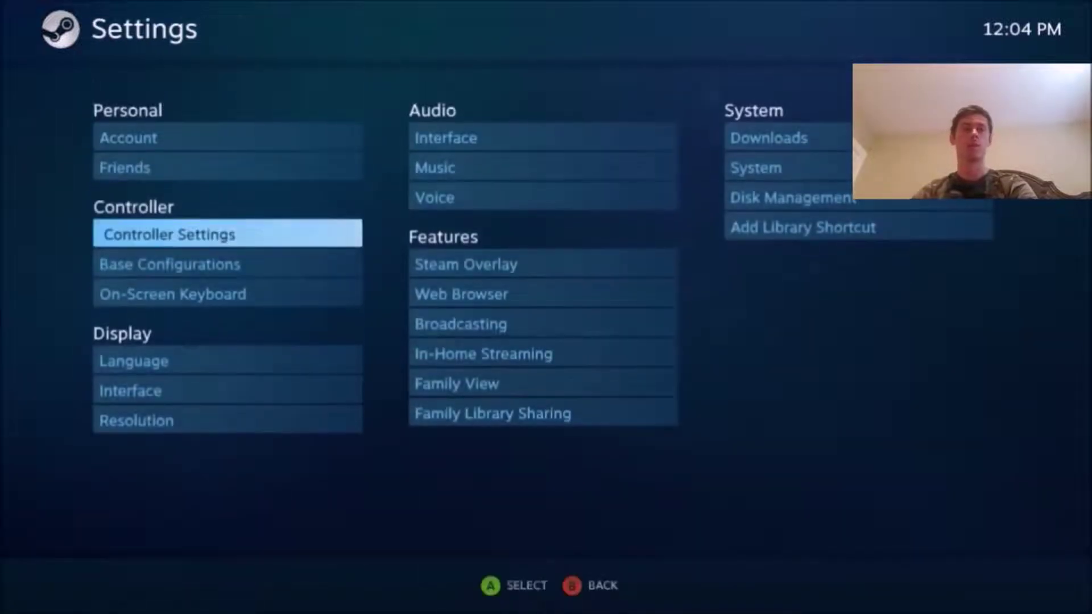
pyautogui.press('Down')
pyautogui.press('Down')
pyautogui.press('Escape')
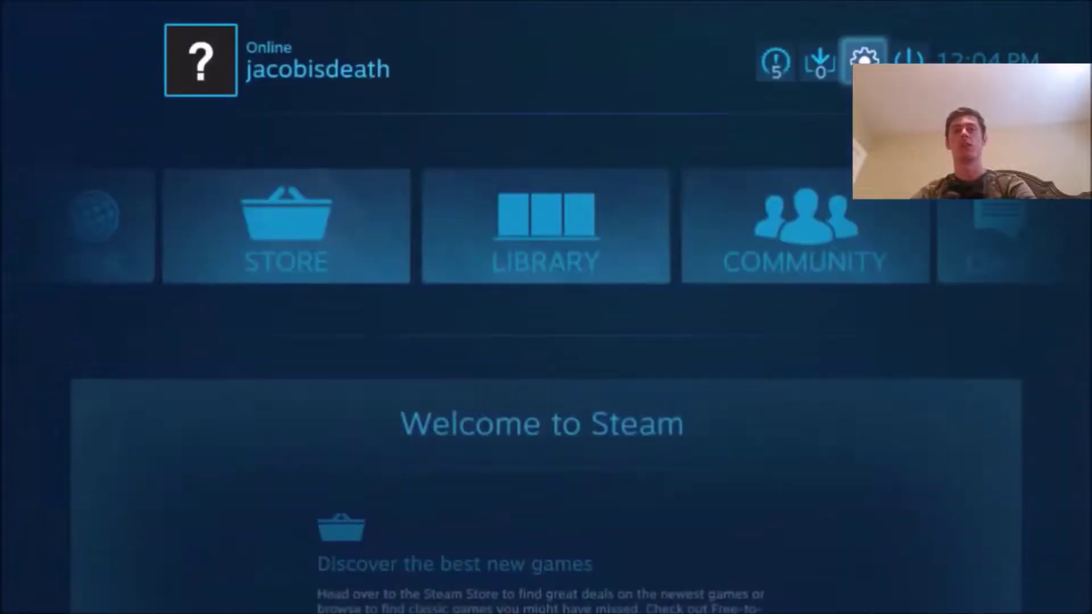
# Open the shortcut management page for Minecraft from the Big Picture library
pyautogui.press('Left')
pyautogui.press('Right')
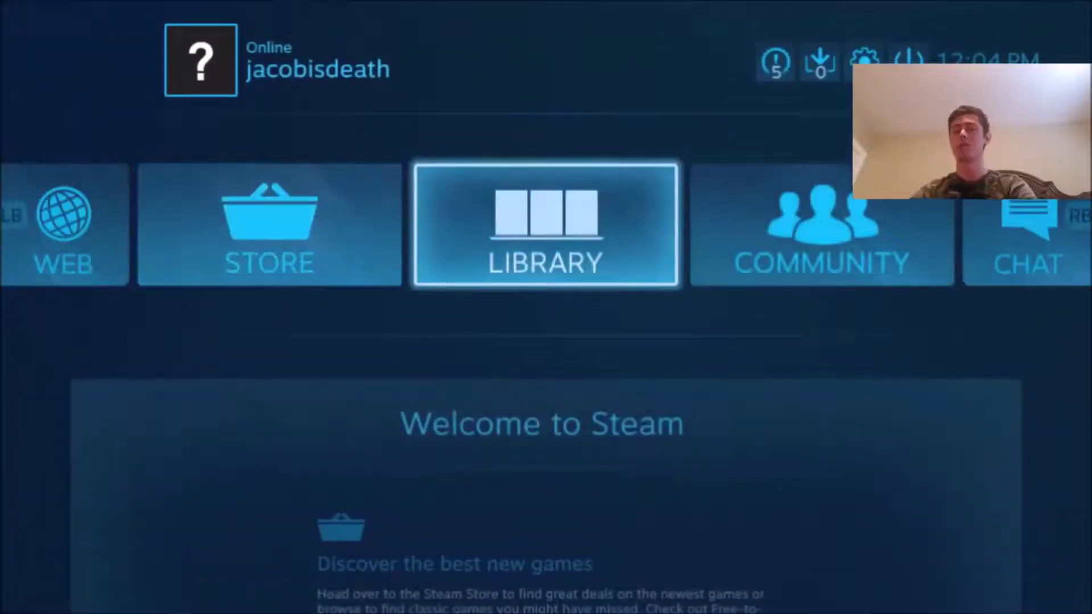
pyautogui.press('Return')
pyautogui.press('Down')
pyautogui.press('Up')
pyautogui.press('Down')
pyautogui.press('Down')
pyautogui.press('Right')
pyautogui.press('Return')
pyautogui.press('Down')
pyautogui.press('Return')
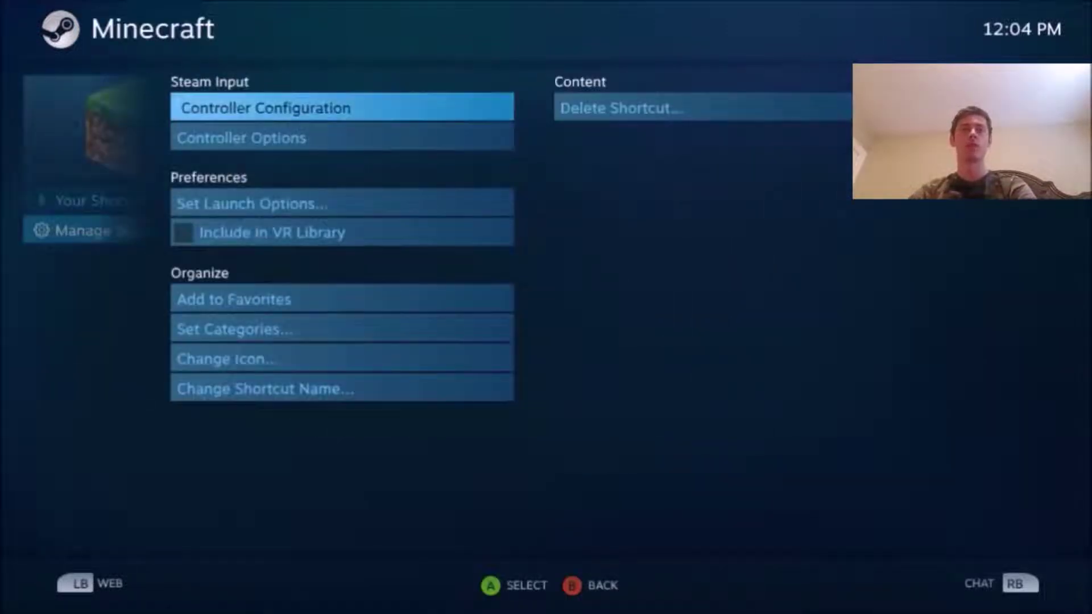
# Examine Minecraft's controller configuration, including the mouse, movement and joystick bindings, and leave it
pyautogui.press('Return')
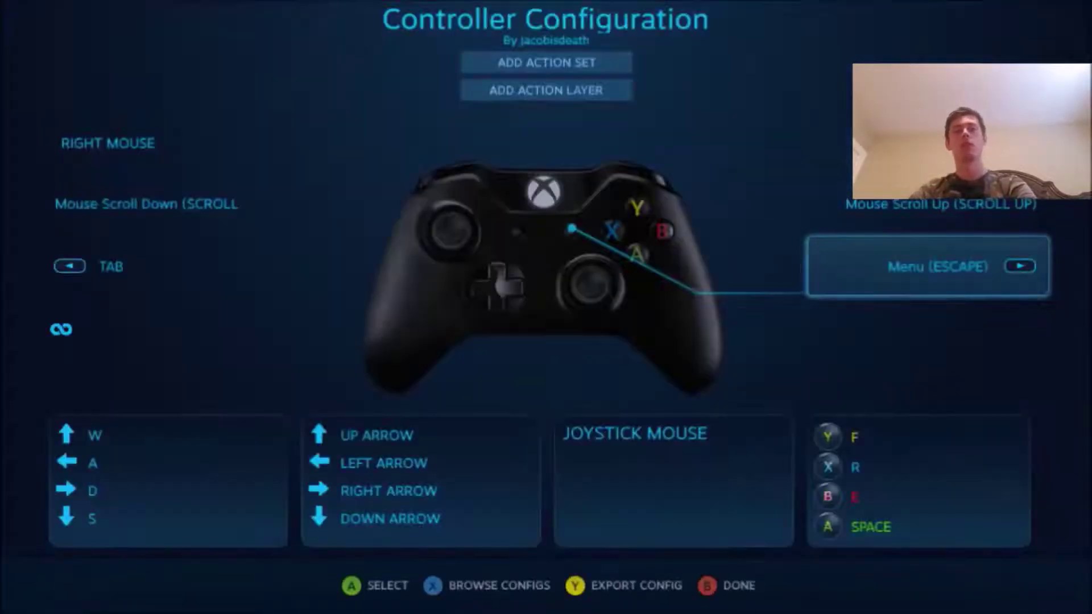
pyautogui.press('Left')
pyautogui.press('Up')
pyautogui.press('Up')
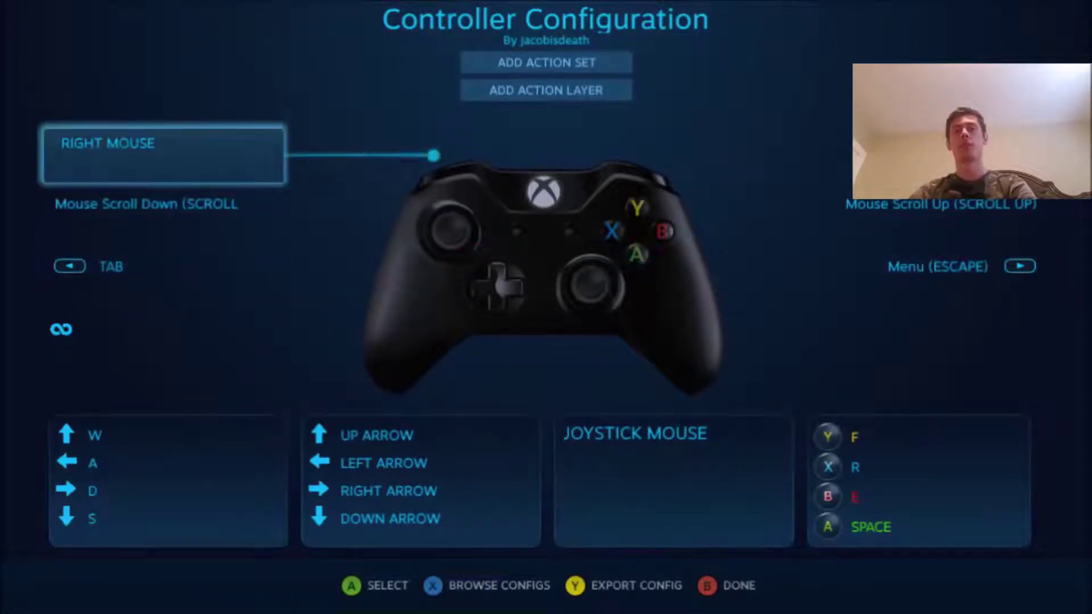
pyautogui.press('Down')
pyautogui.press('Down')
pyautogui.press('Down')
pyautogui.press('Down')
pyautogui.press('Right')
pyautogui.press('Left')
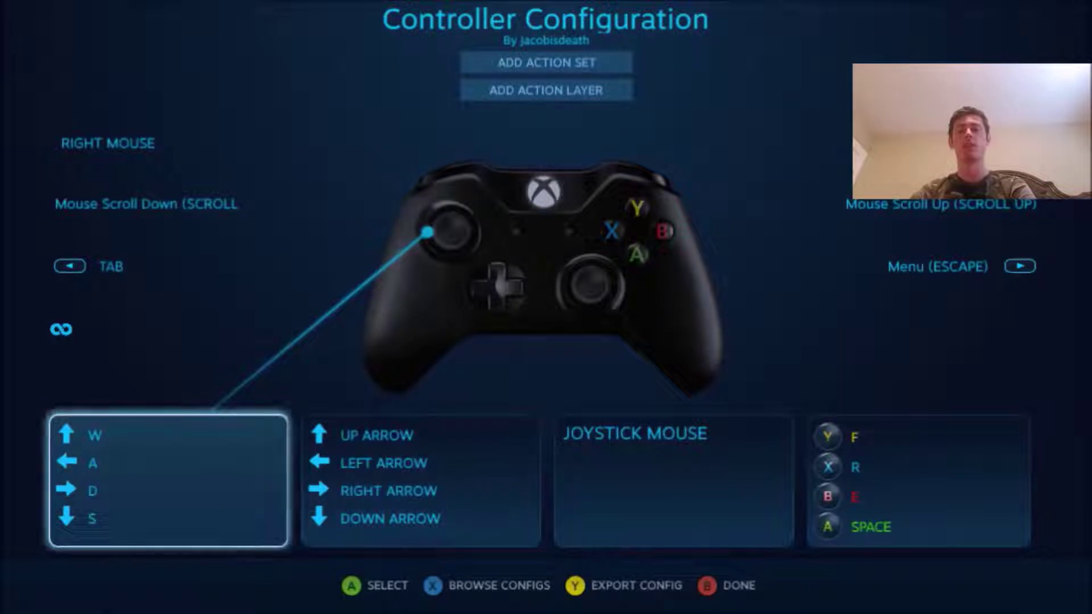
pyautogui.press('Right')
pyautogui.press('Right')
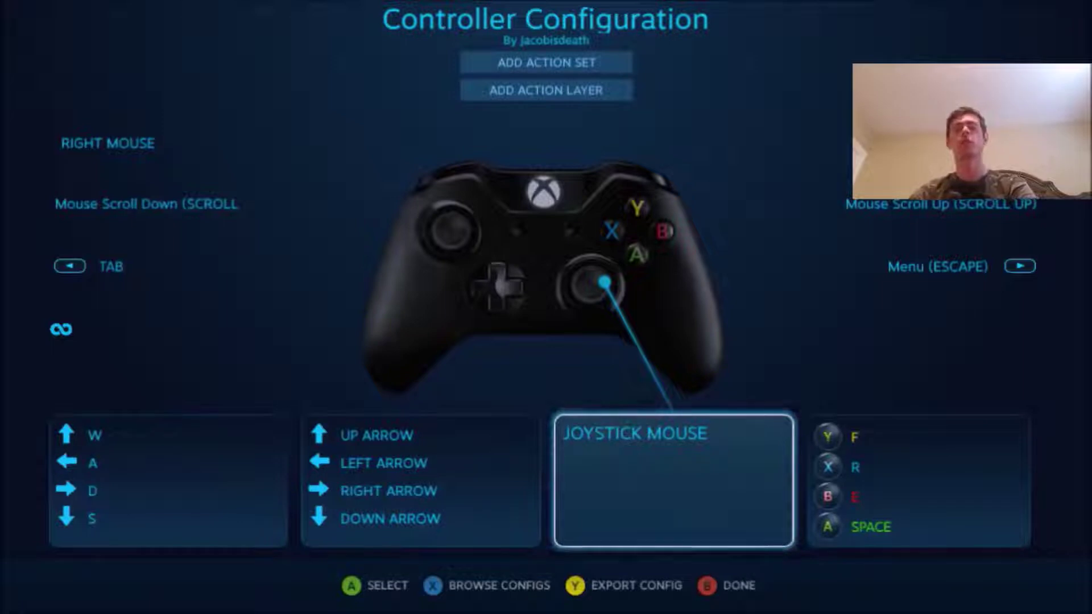
pyautogui.press('Escape')
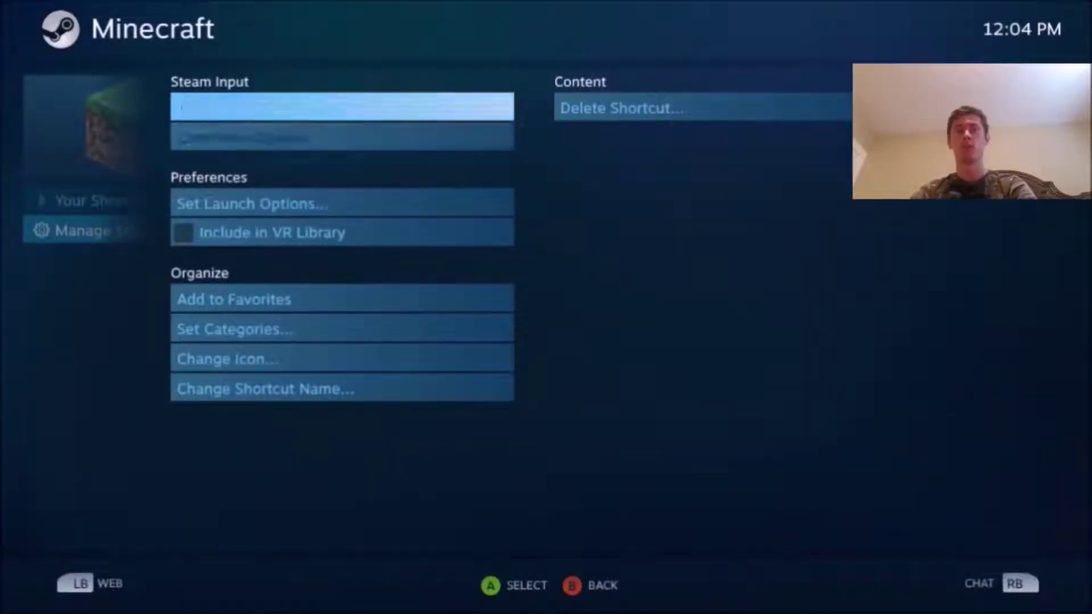
# Check the desktop configuration, overlay, Steam Input and rumble settings in Minecraft's controller options, and accept them
pyautogui.press('Down')
pyautogui.press('Return')
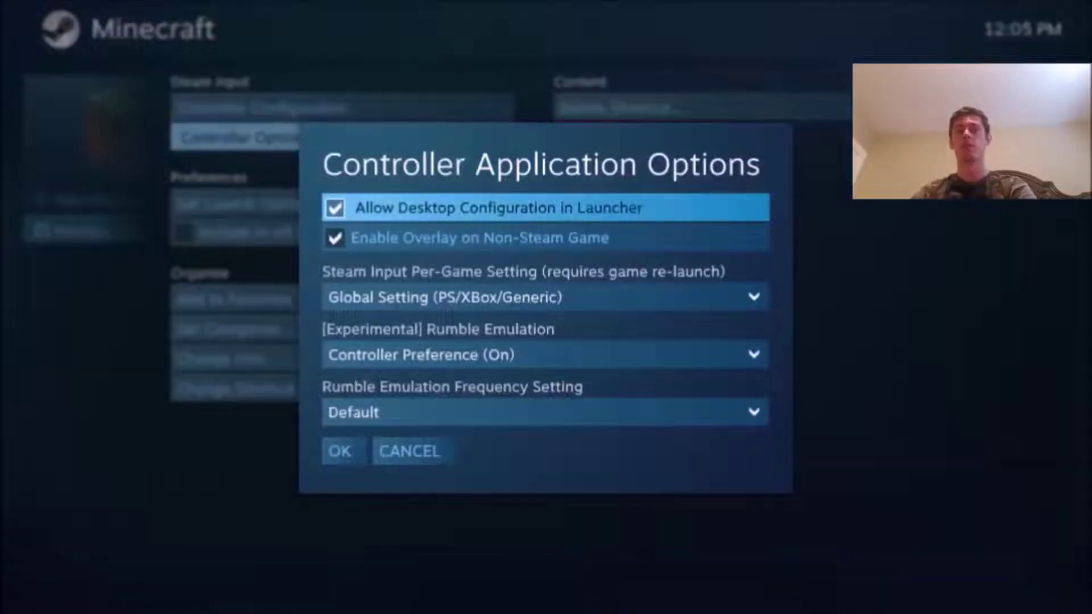
pyautogui.press('Down')
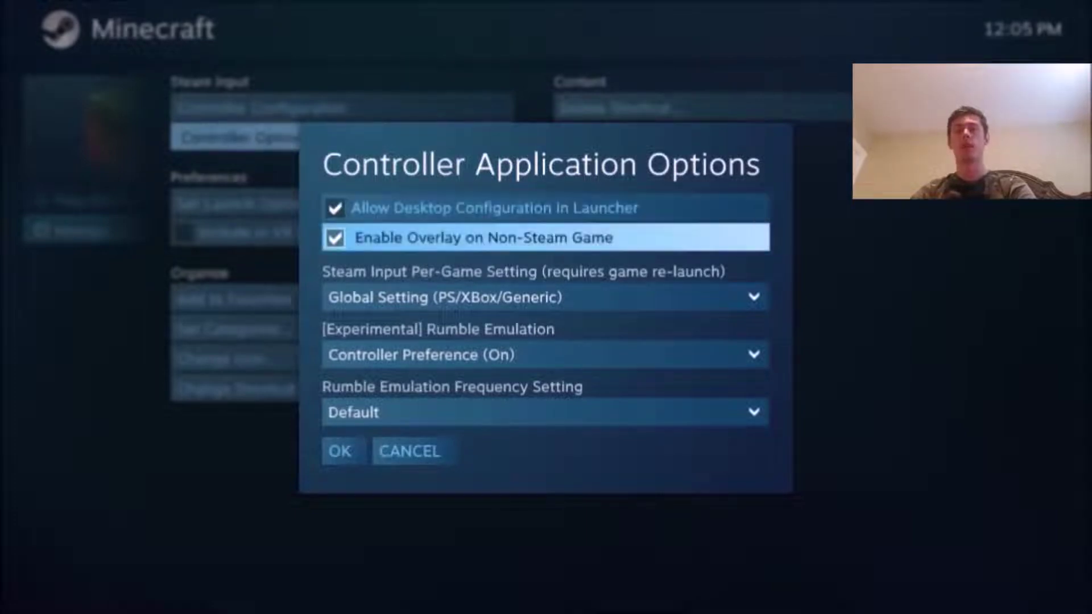
pyautogui.press('Down')
pyautogui.press('Down')
pyautogui.press('Down')
pyautogui.press('Down')
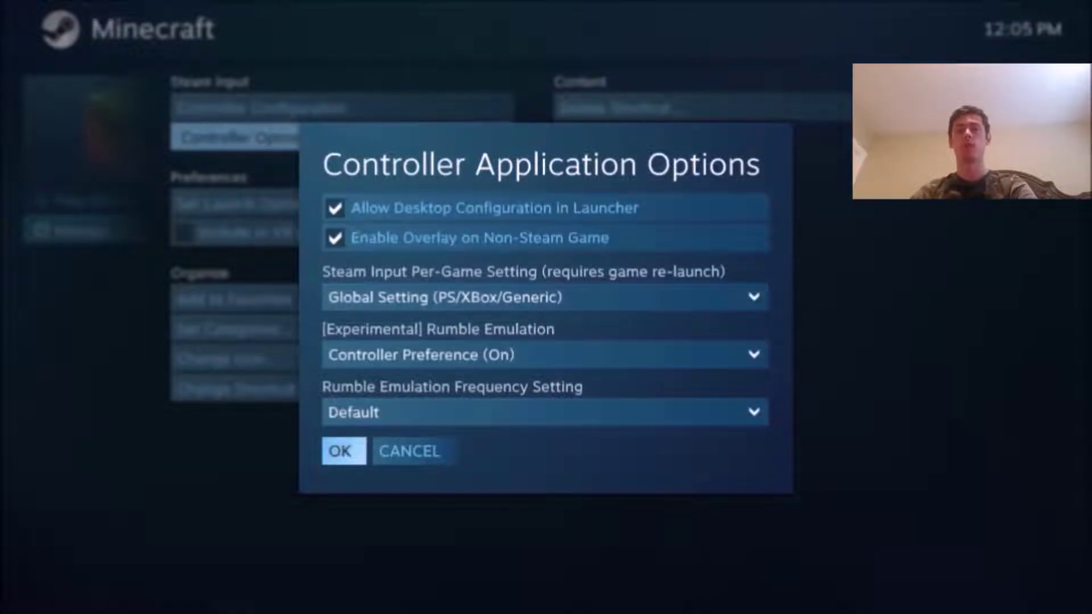
pyautogui.press('Return')
# Launch Minecraft from Big Picture, play the 1.10.2 yt intro profile from the launcher and bring the game window forward
pyautogui.press('Escape')
pyautogui.press('Up')
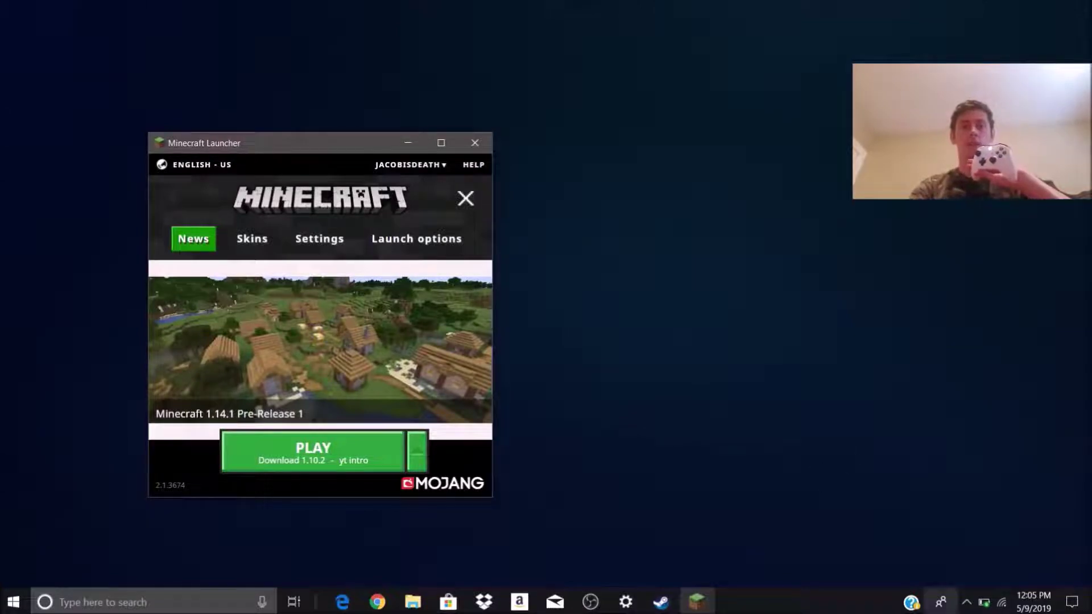
pyautogui.moveTo(312, 337)
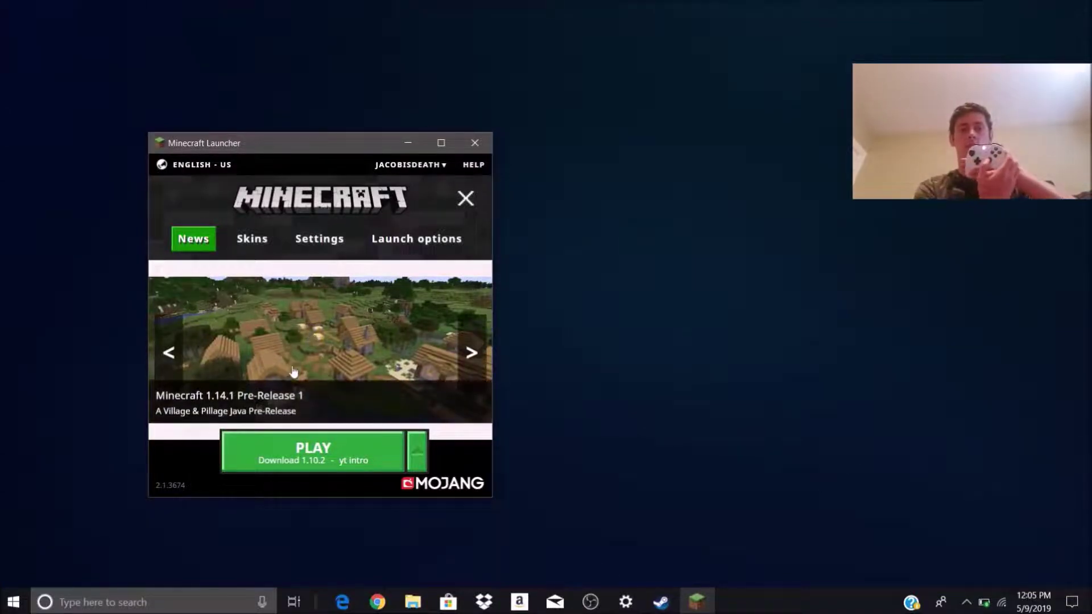
pyautogui.click(294, 468)
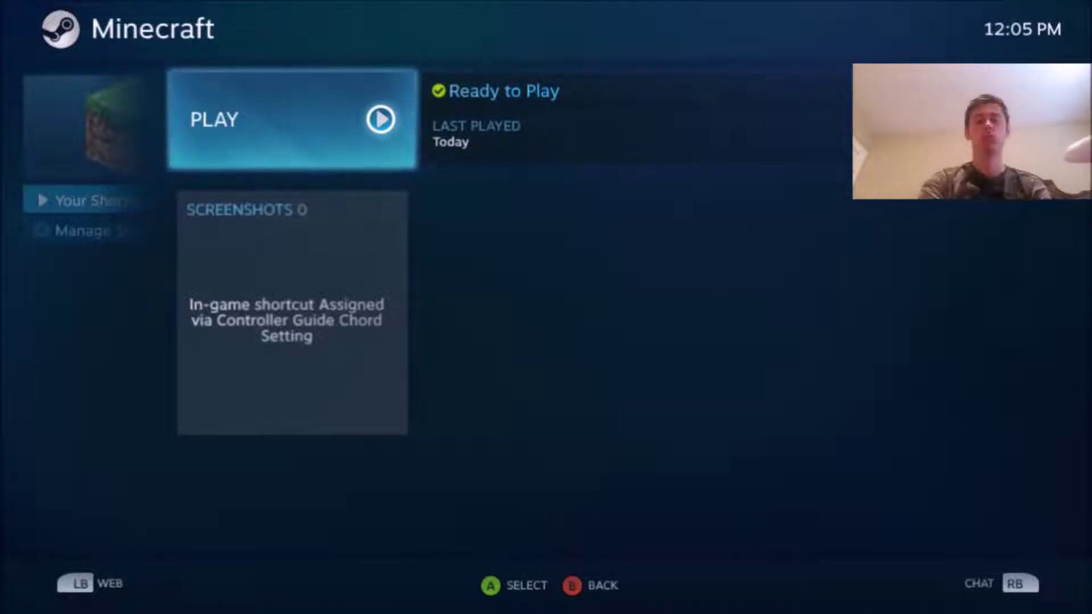
pyautogui.press('super')
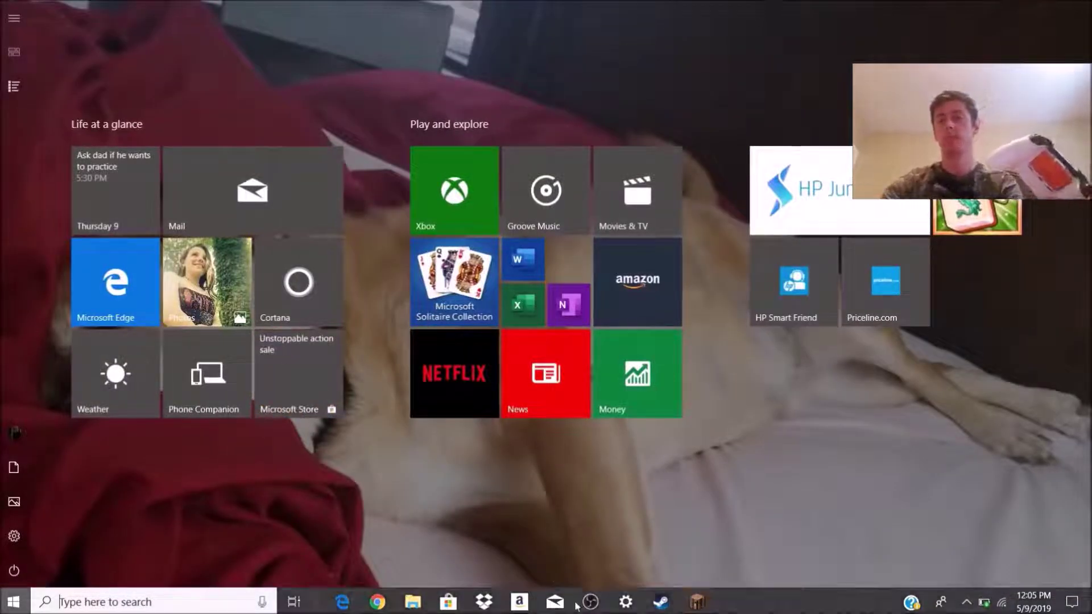
pyautogui.click(697, 602)
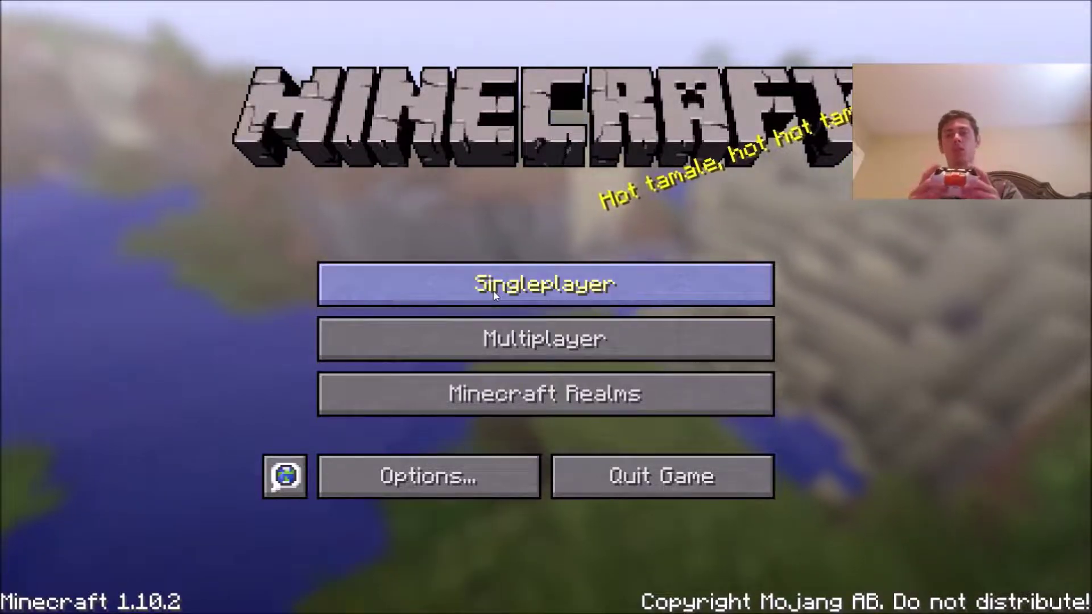
# Load the YouTuber Intro Challenge singleplayer world and try out swinging the arm and walking forward with the controller
pyautogui.click(494, 292)
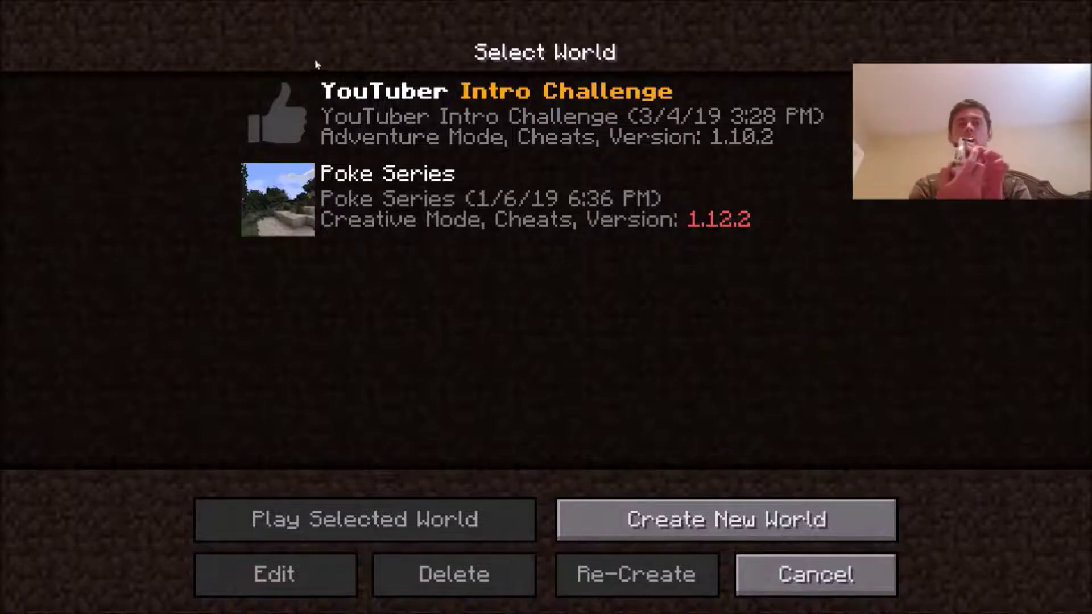
pyautogui.moveTo(289, 101)
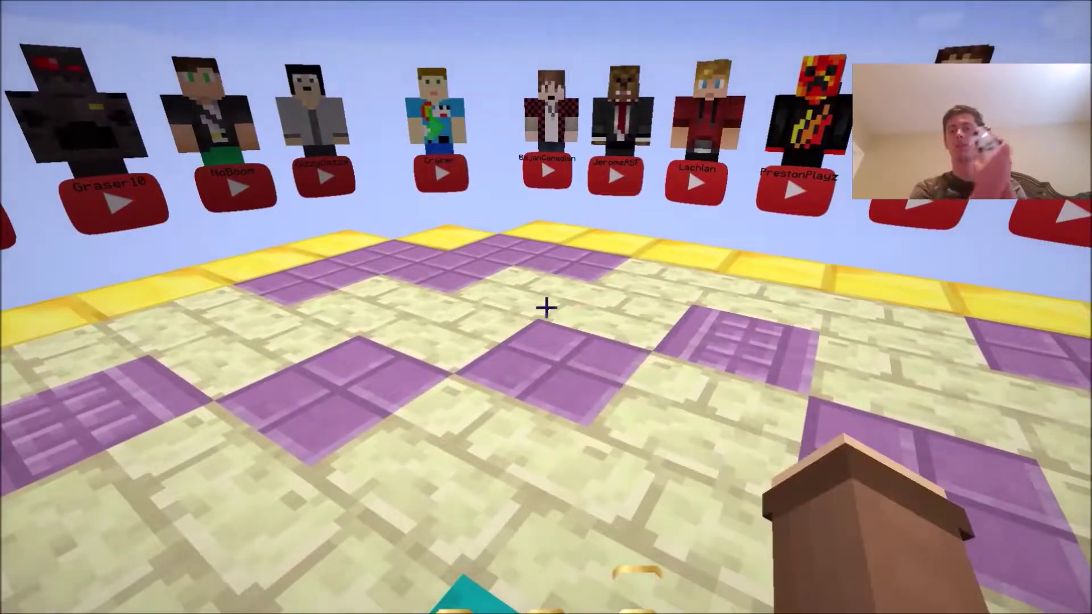
pyautogui.click(546, 308)
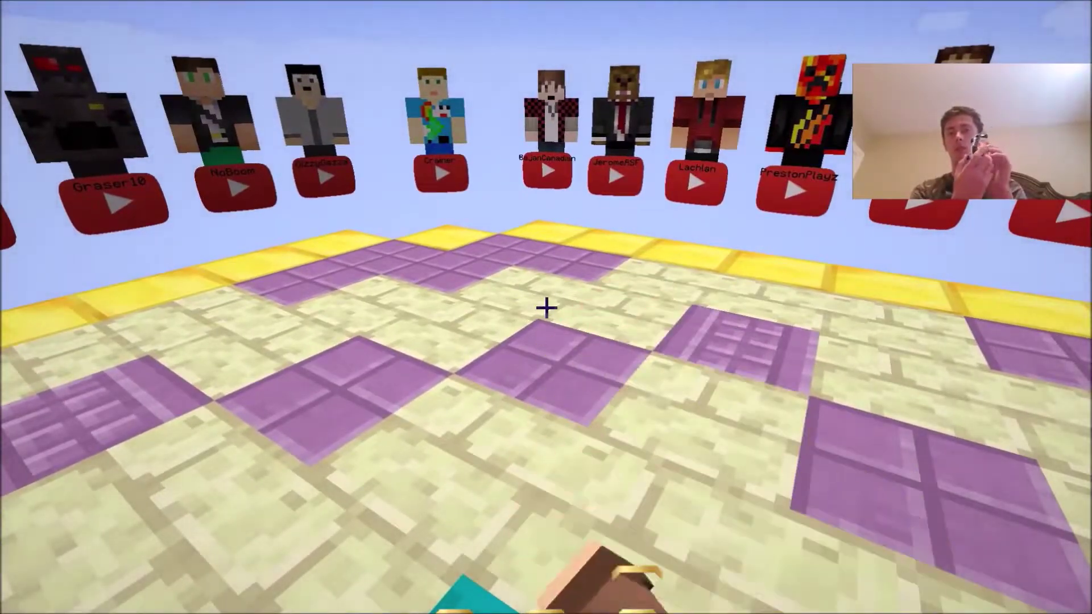
pyautogui.click(546, 308)
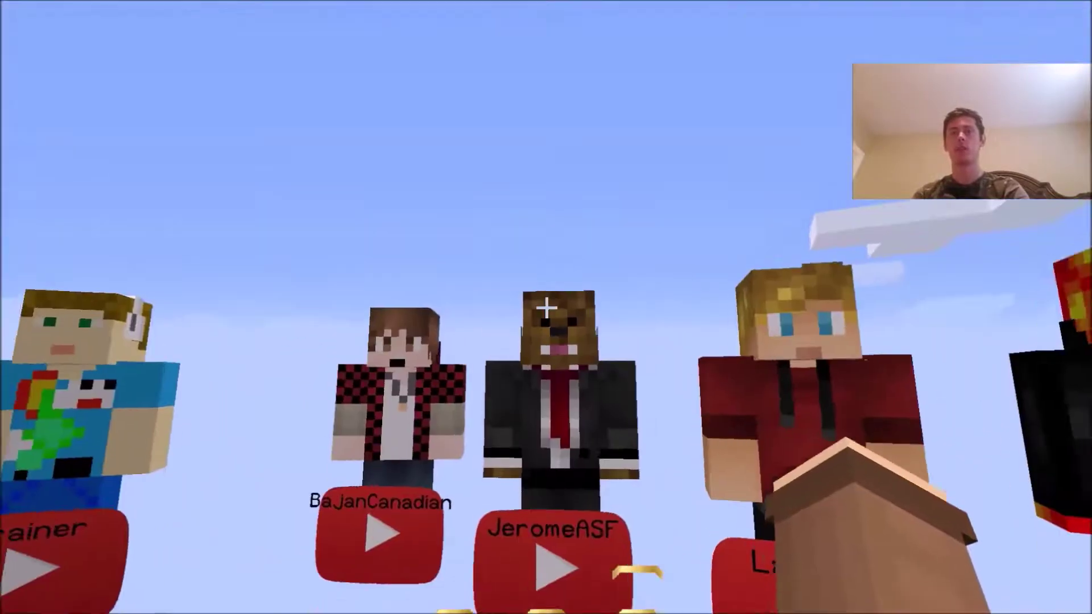
pyautogui.press('w')
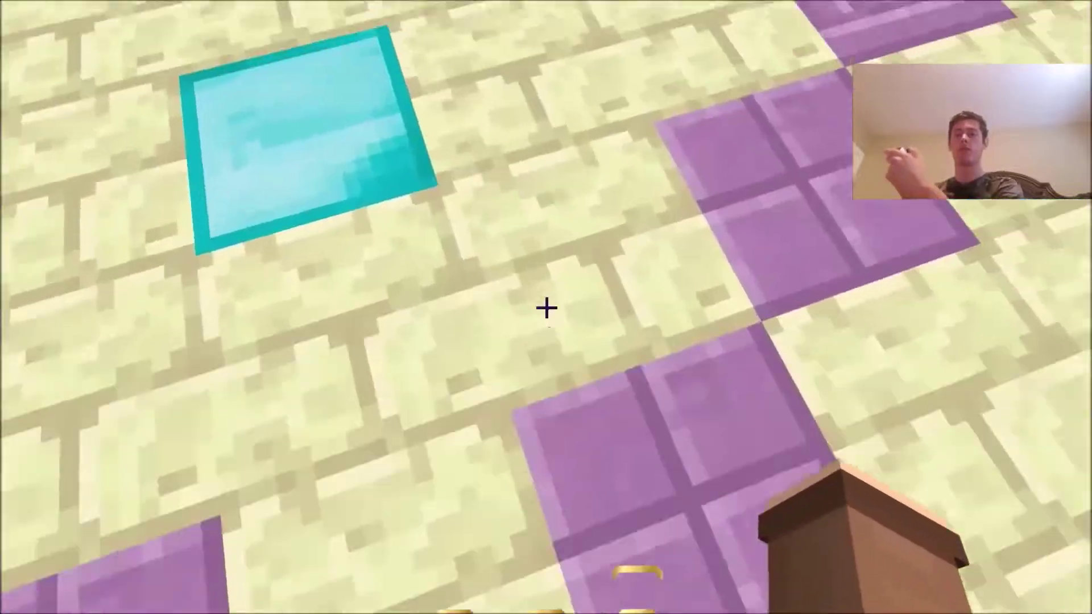